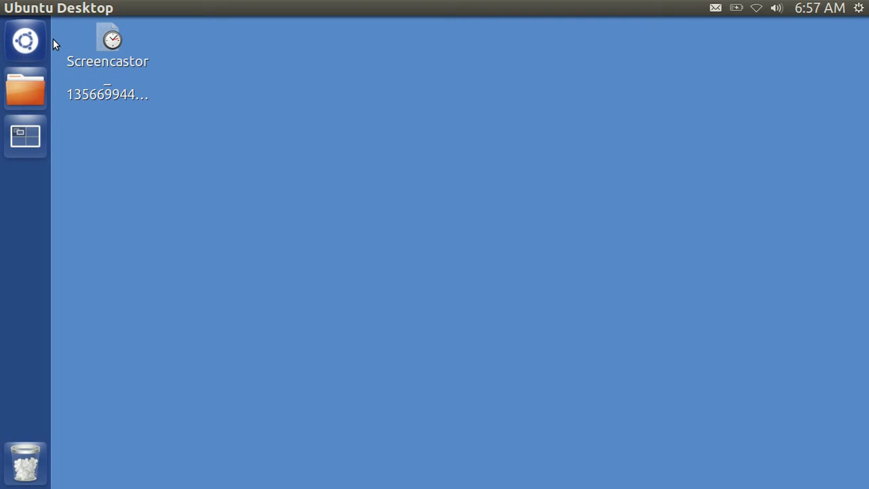
# Launch VLC media player from the Applications results in the Ubuntu Dash
pyautogui.click(25, 41)
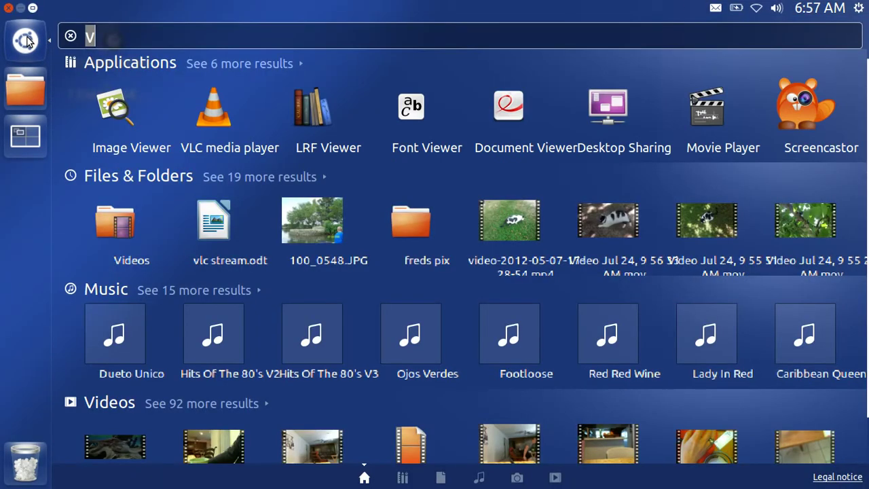
pyautogui.click(213, 114)
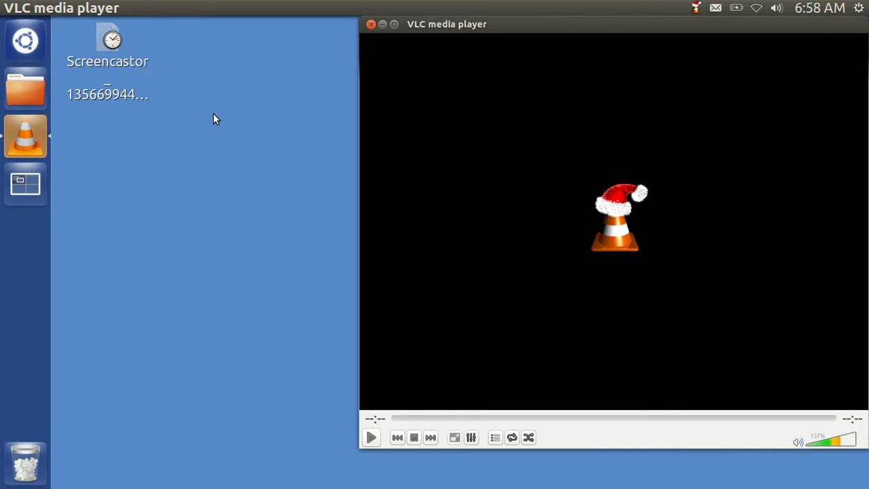
# Set up a Capture Device source in VLC using the Video for Linux 2 device /dev/video0
pyautogui.moveTo(151, 7)
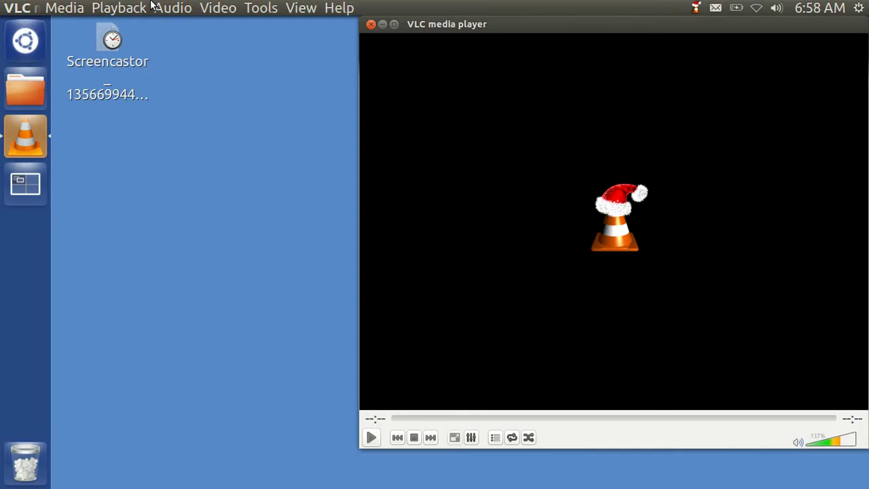
pyautogui.click(77, 8)
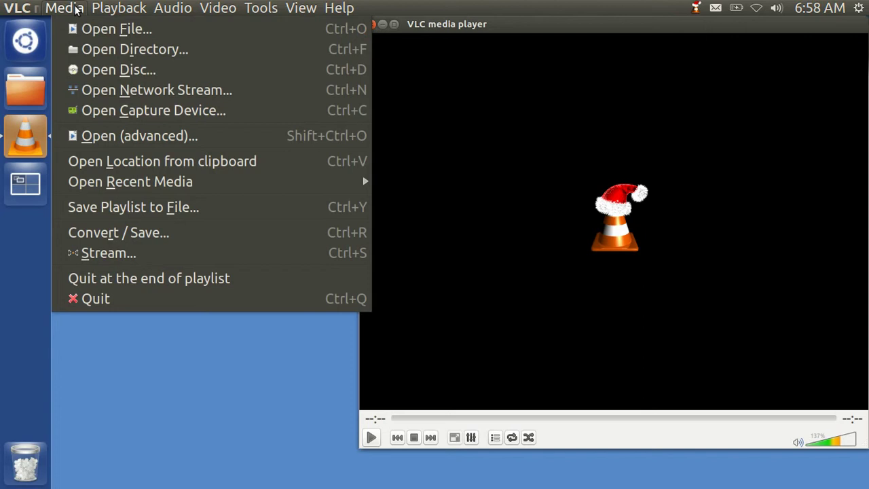
pyautogui.click(125, 111)
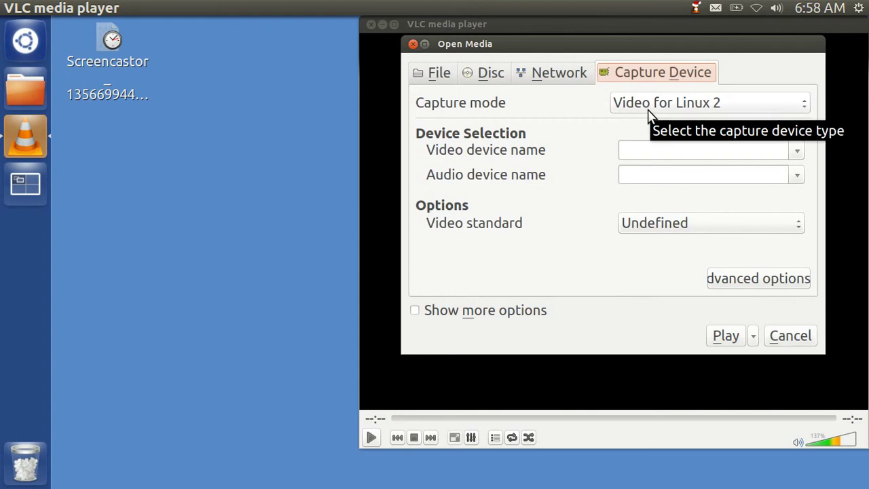
pyautogui.click(798, 155)
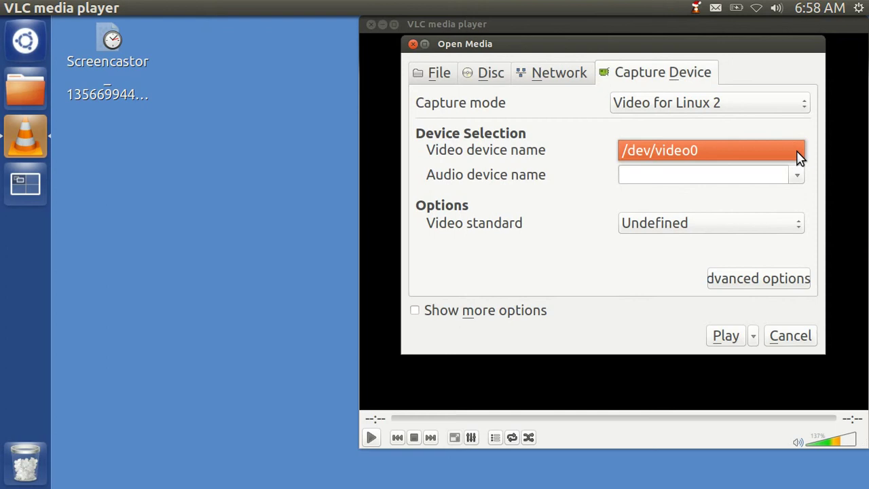
pyautogui.click(730, 144)
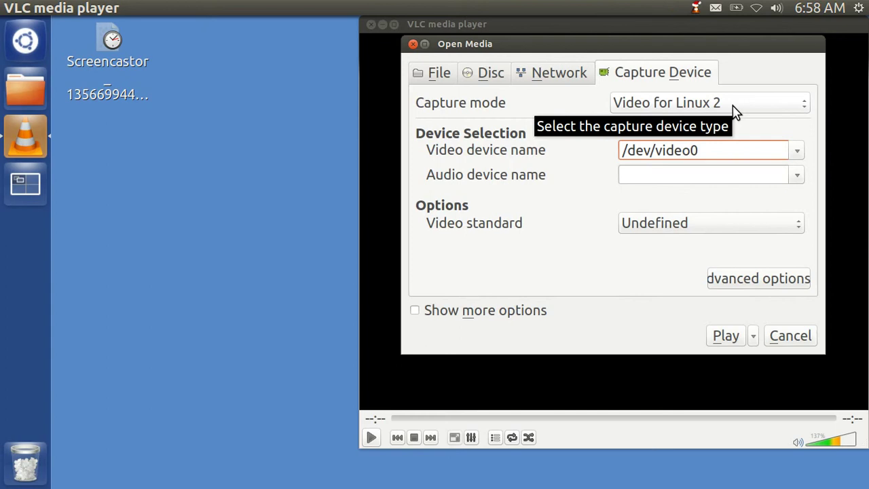
# Play the /dev/video0 capture and switch the webcam view to fullscreen
pyautogui.click(724, 334)
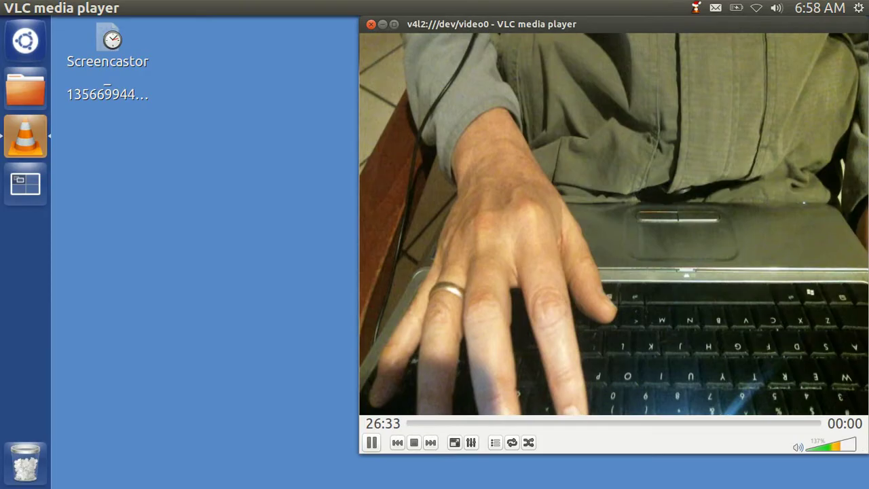
pyautogui.press('f')
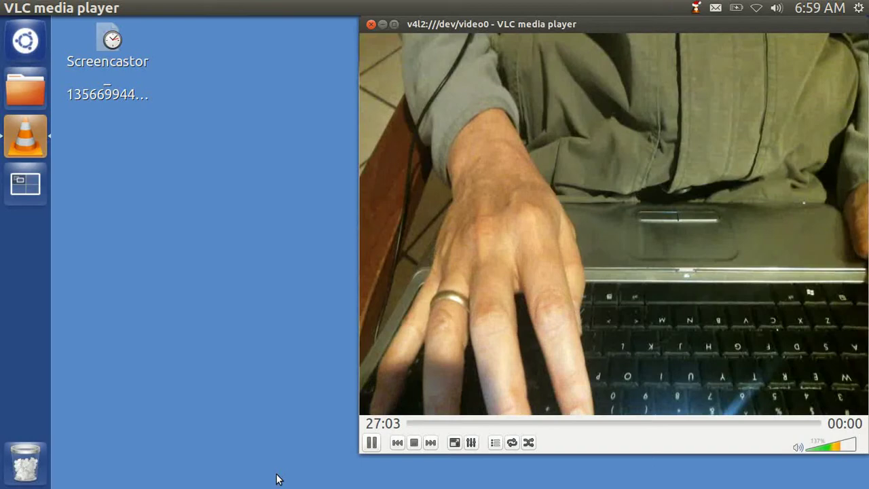
# Toggle the webcam feed between fullscreen and a windowed view
pyautogui.press('f')
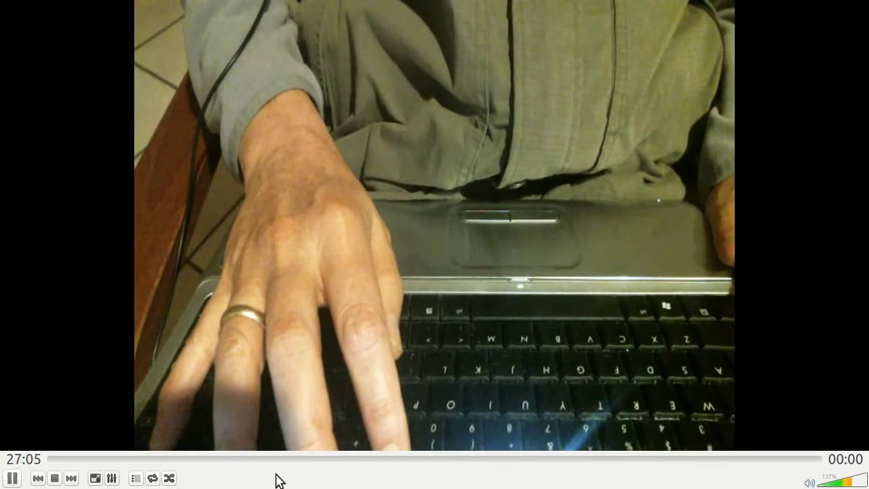
pyautogui.press('Escape')
pyautogui.press('f')
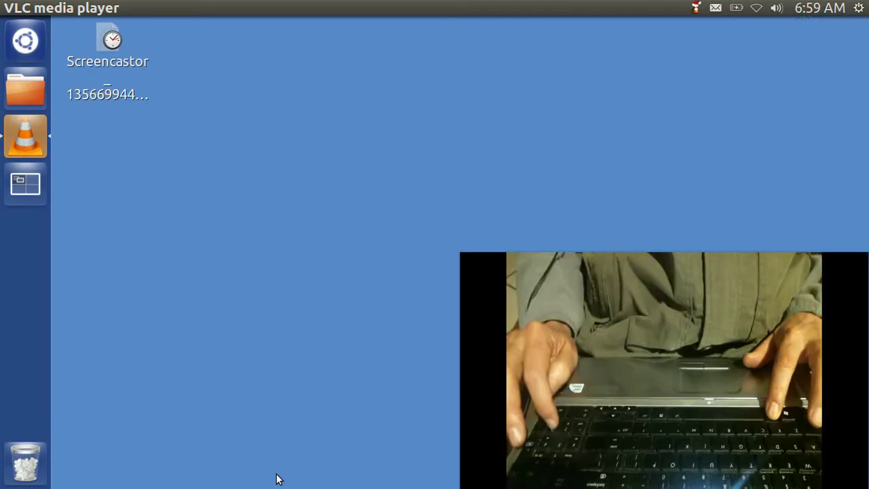
# Tile the video window to the bottom-left, then top-left quarter, and quit VLC
pyautogui.press('ctrl+alt+KP_1')
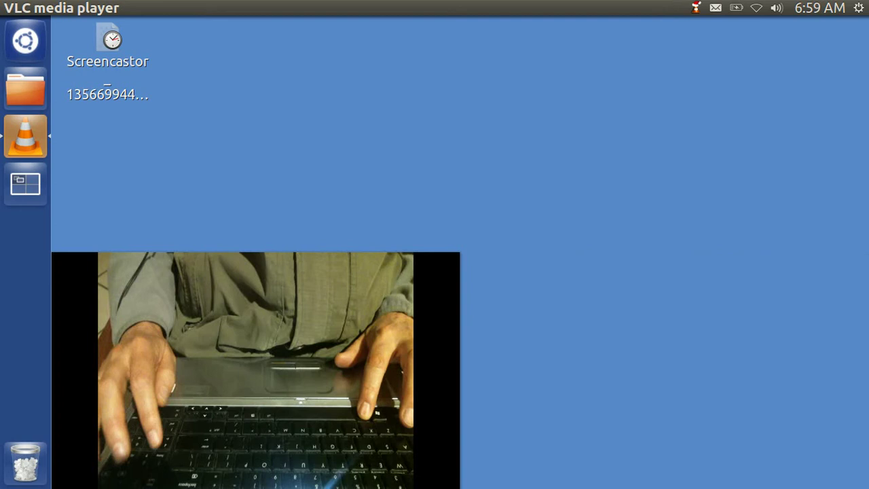
pyautogui.press('ctrl+alt+KP_7')
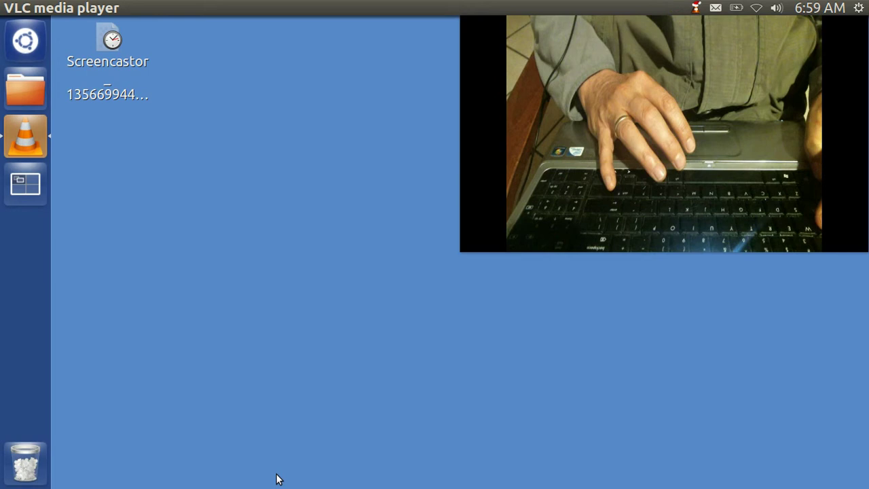
pyautogui.hotkey('ctrl', 'q')
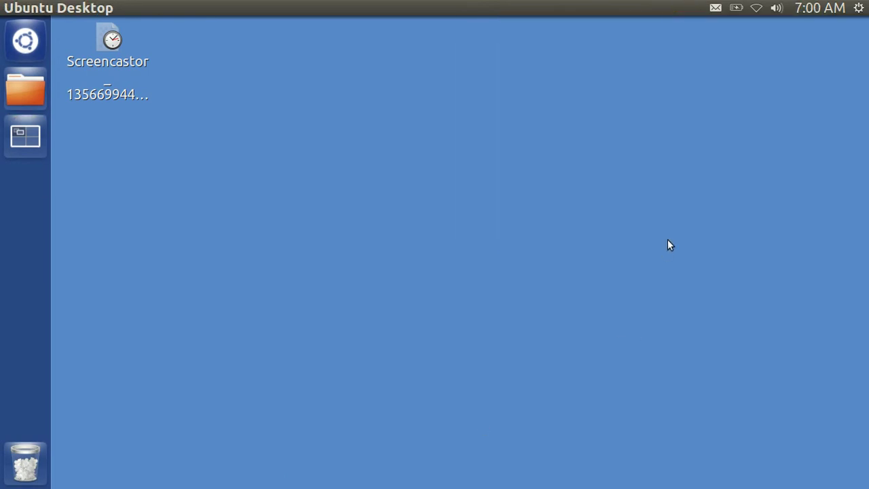
# Open System Settings > Keyboard > Shortcuts and show the Custom Shortcuts list
pyautogui.click(858, 8)
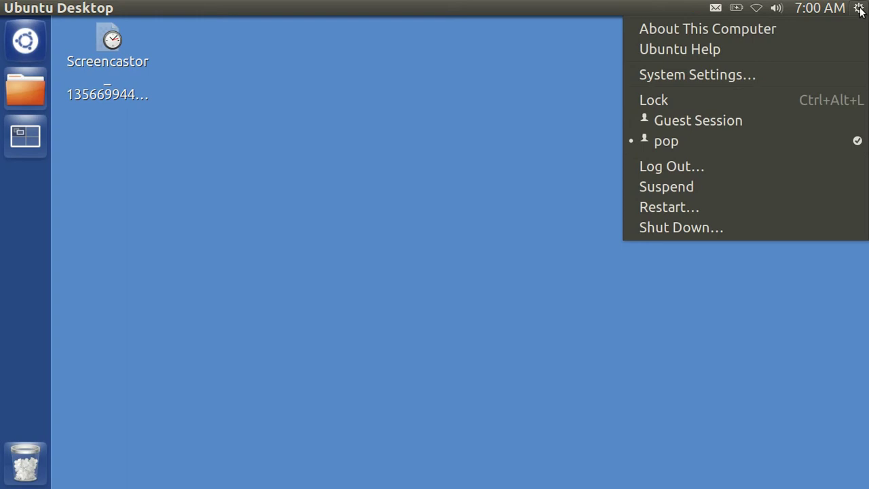
pyautogui.click(803, 78)
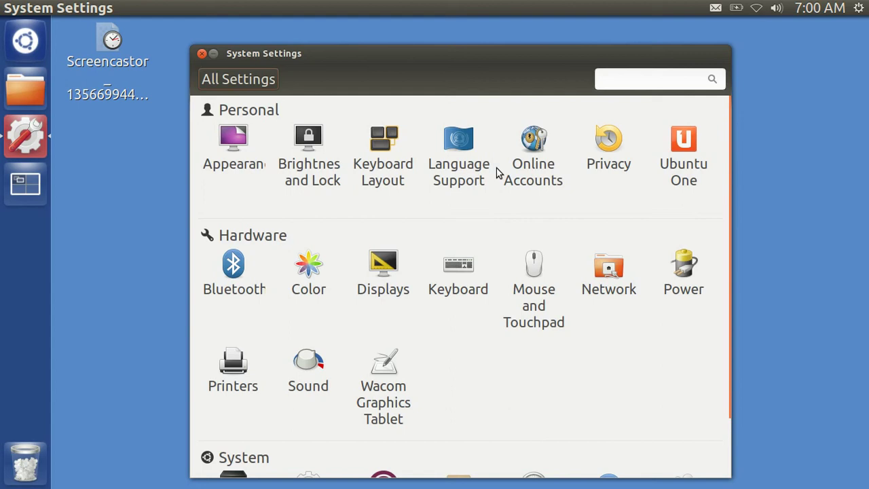
pyautogui.click(459, 270)
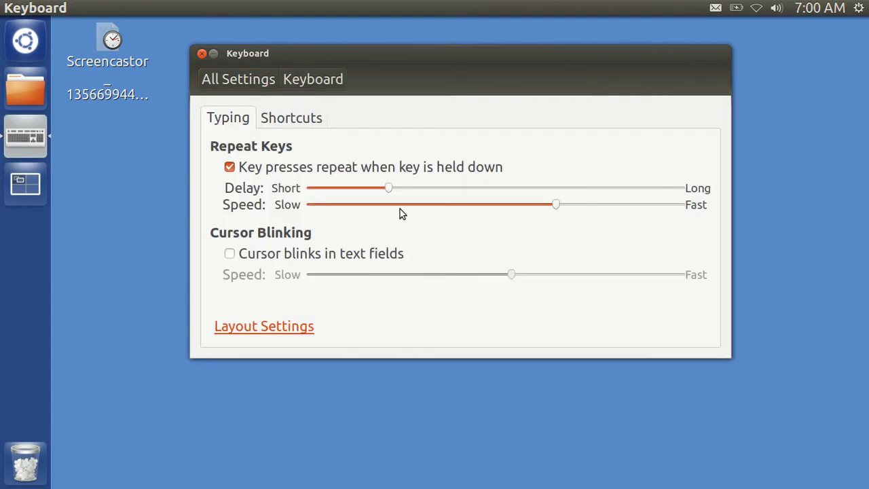
pyautogui.click(304, 123)
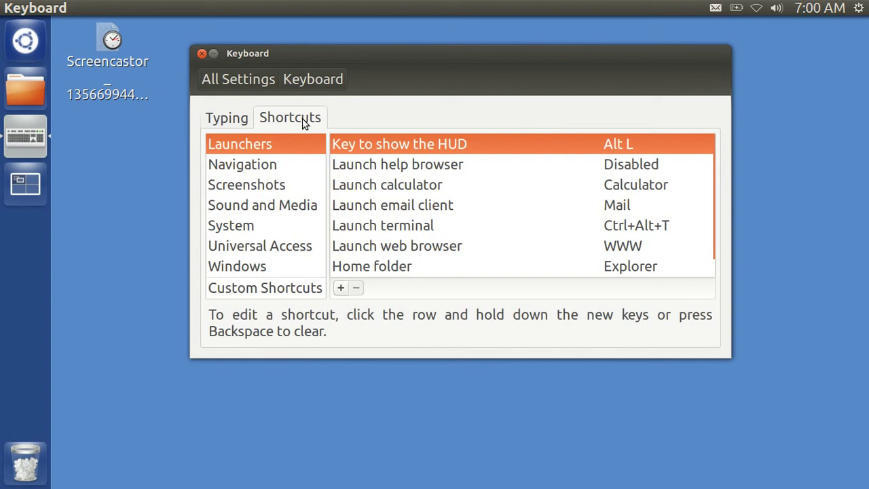
pyautogui.click(278, 289)
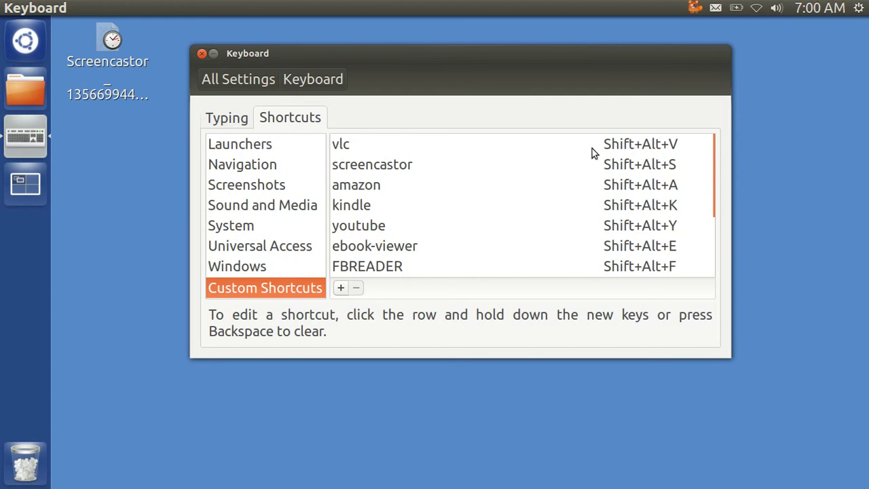
# Clear the vlc shortcut's accelerator and record Shift+Alt+V as its key combination
pyautogui.click(641, 148)
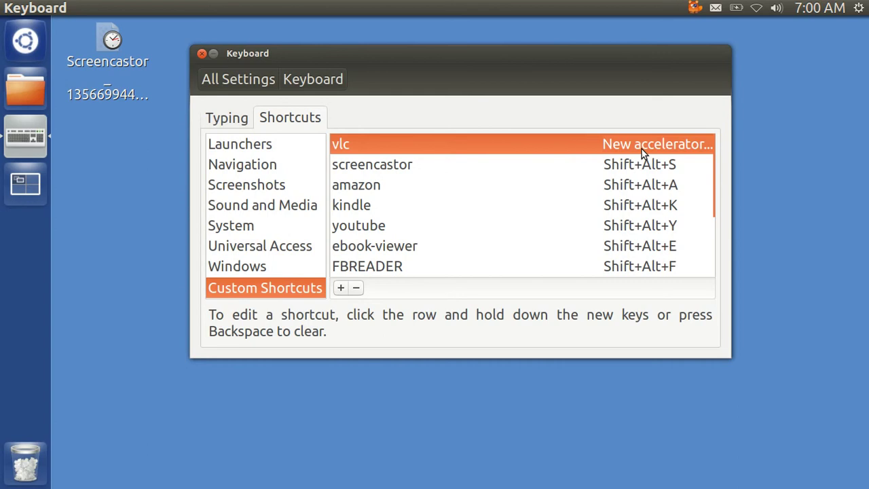
pyautogui.hotkey('shift', 'ctrl', 'v')
pyautogui.hotkey('shift', 'alt', 'v')
pyautogui.click(670, 145)
pyautogui.press('BackSpace')
pyautogui.click(640, 146)
pyautogui.hotkey('shift', 'alt', 'v')
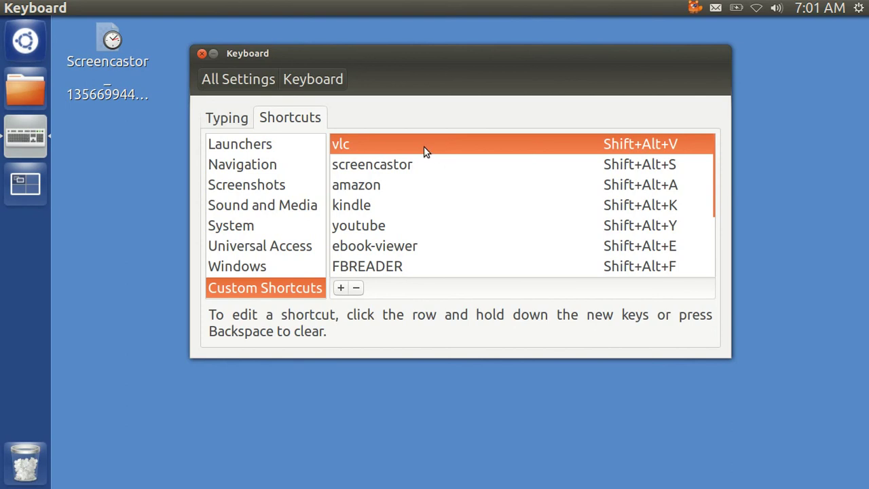
# Append /dev/video0 to the end of the vlc shortcut's command and apply the change
pyautogui.doubleClick(401, 144)
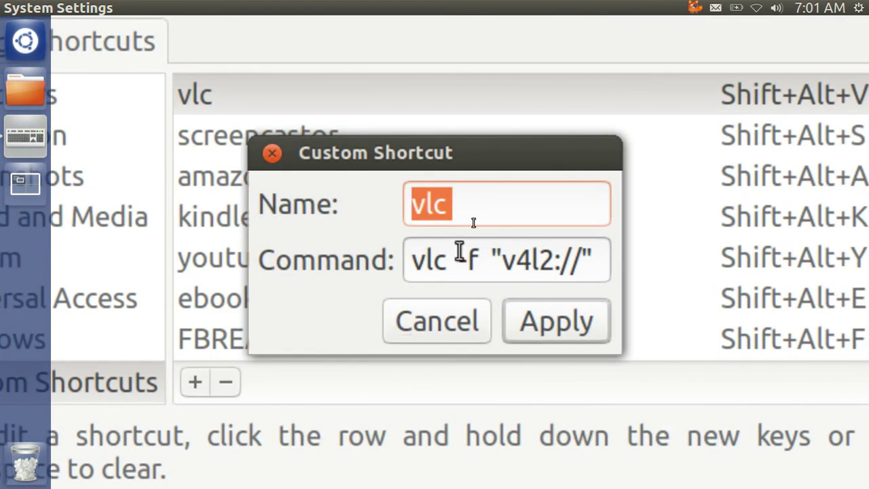
pyautogui.click(452, 264)
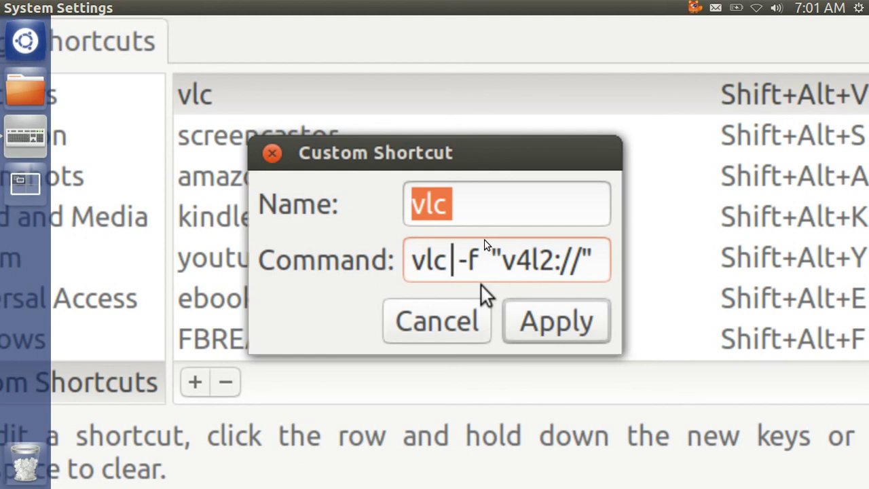
pyautogui.press('Right')
pyautogui.press('Right')
pyautogui.press('Right')
pyautogui.press('Right')
pyautogui.press('Right')
pyautogui.press('Right')
pyautogui.press('Right')
pyautogui.press('Right')
pyautogui.press('Right')
pyautogui.press('Right')
pyautogui.press('Right')
pyautogui.press('Right')
pyautogui.press('Right')
pyautogui.press('Right')
pyautogui.write('/dev/')
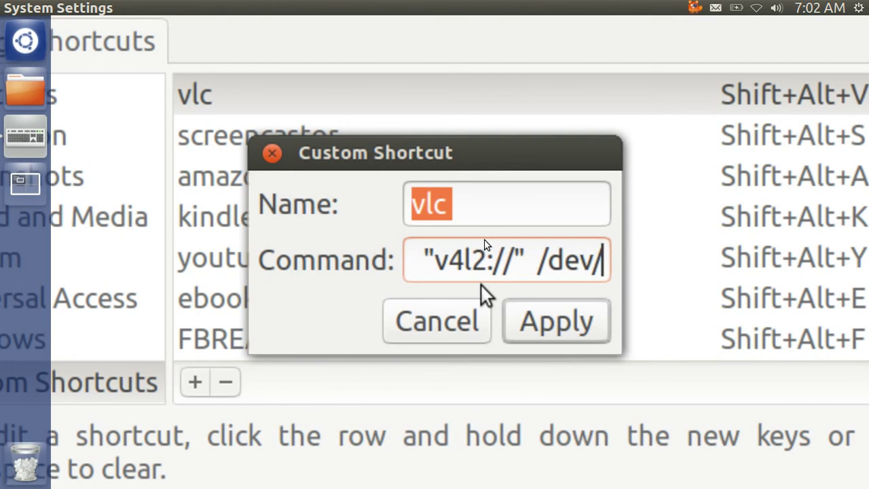
pyautogui.write('video0')
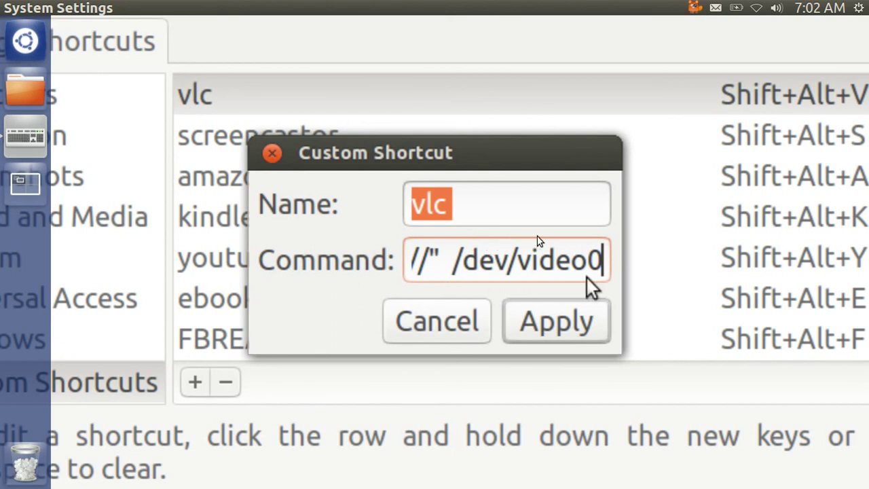
pyautogui.click(561, 323)
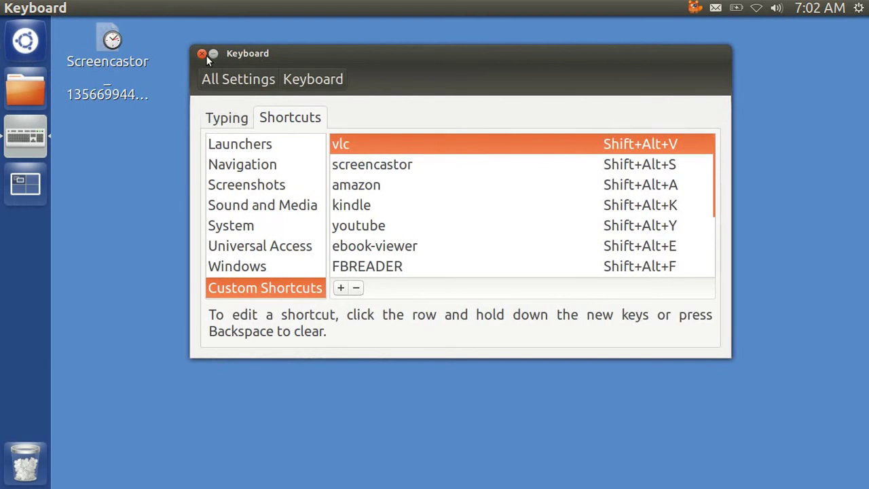
# Close the Keyboard settings window and bring up the VLC webcam feed with Shift+Alt+V
pyautogui.click(202, 54)
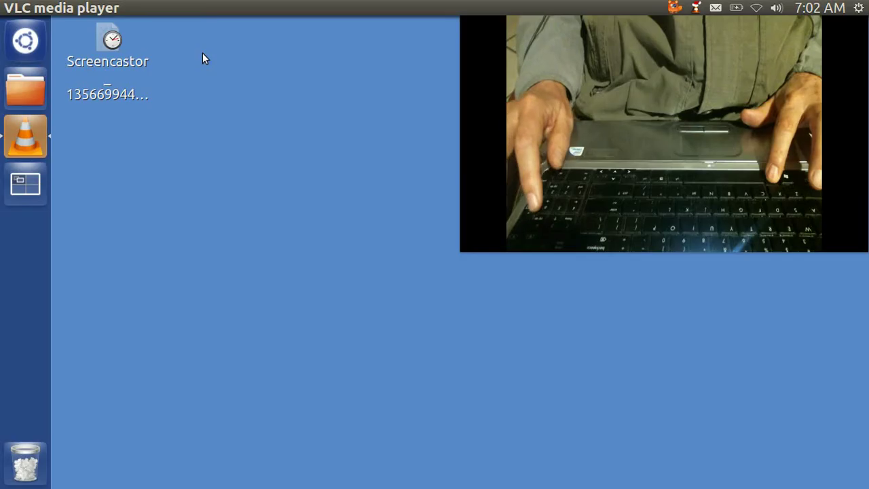
pyautogui.moveTo(567, 126)
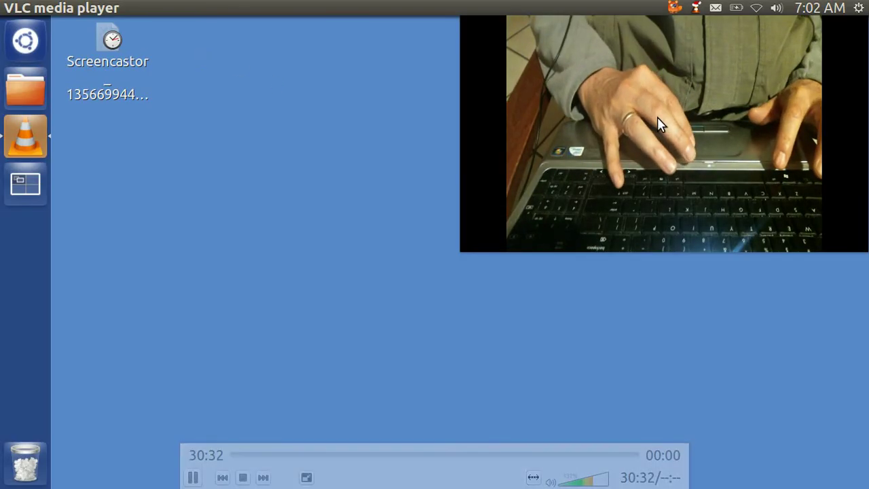
# Move focus to the desktop, then open the Screencastor window from its top-panel tray icon
pyautogui.click(625, 293)
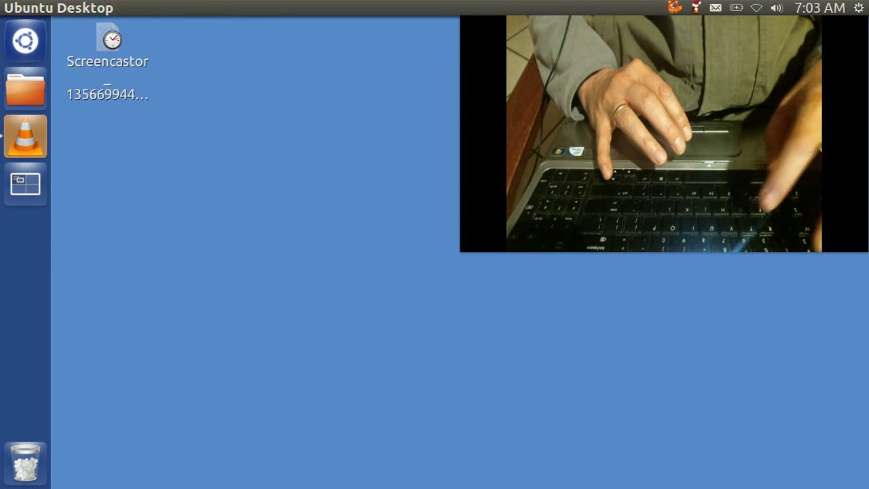
pyautogui.press('z')
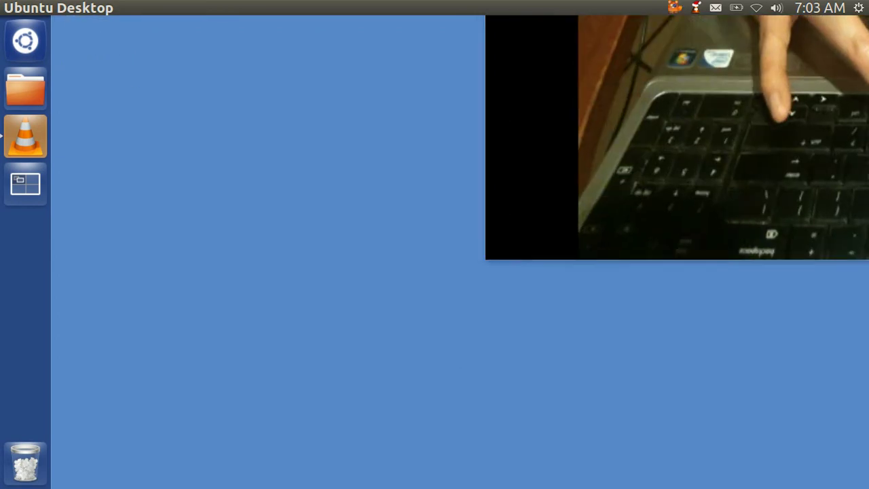
pyautogui.press('z')
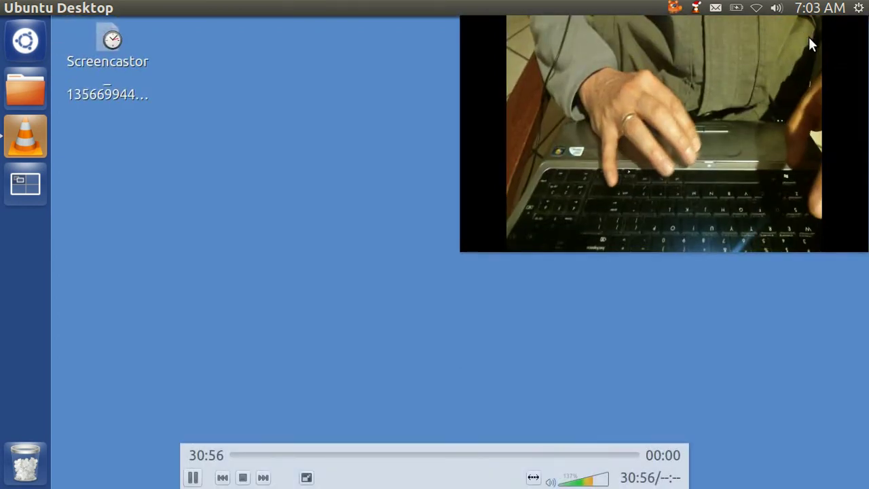
pyautogui.press('z')
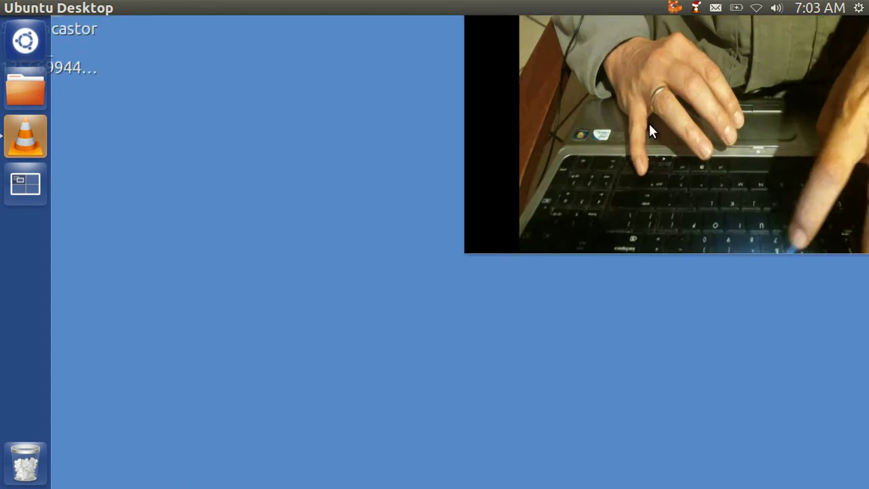
pyautogui.press('z')
pyautogui.press('z')
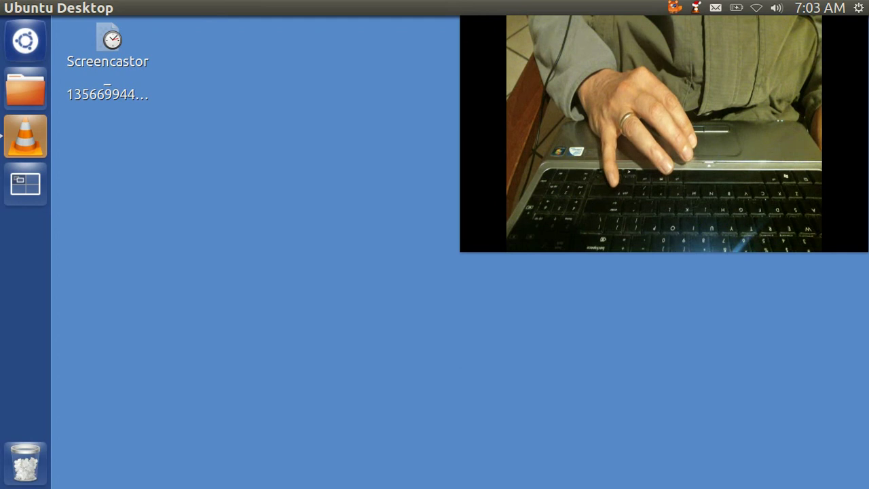
pyautogui.moveTo(669, 88)
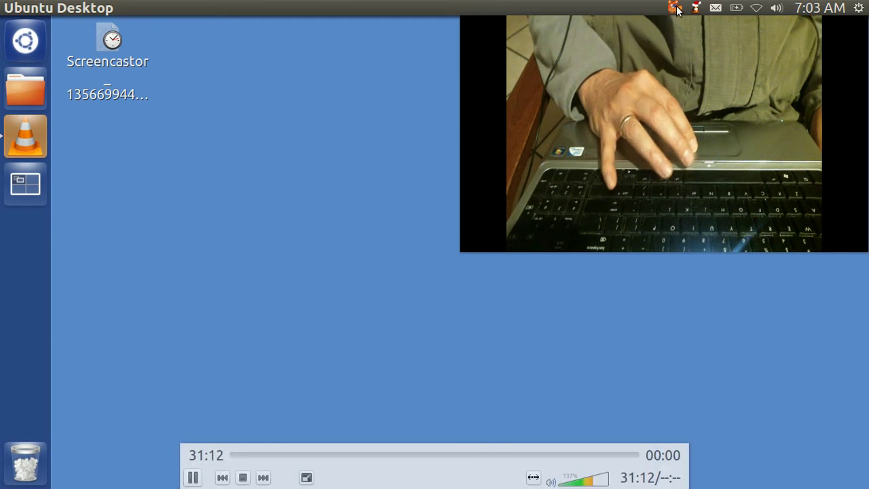
pyautogui.click(674, 8)
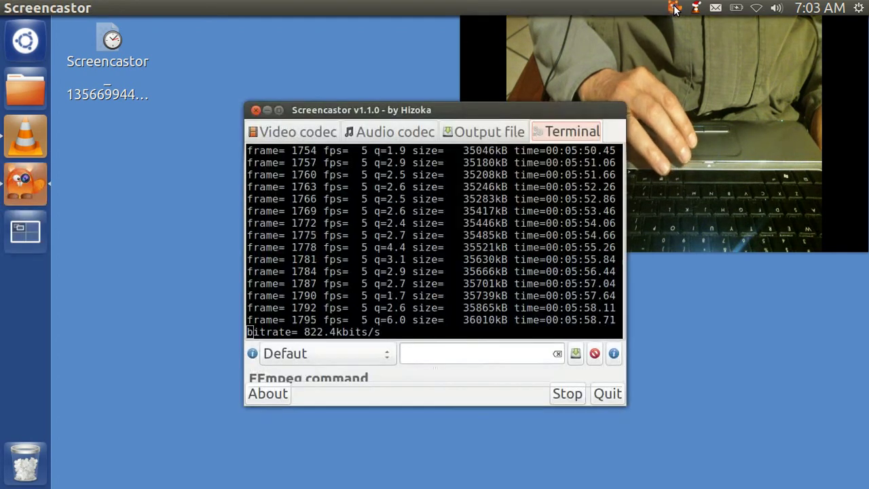